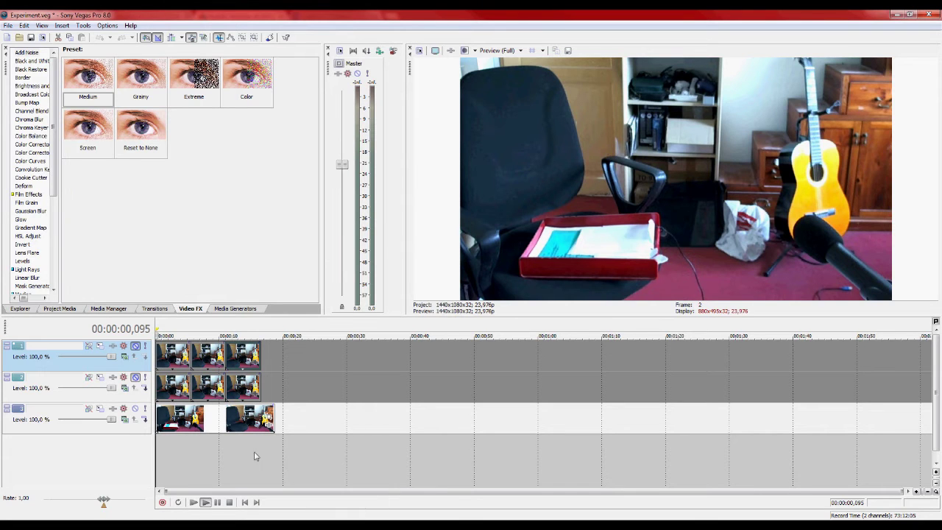
- Play the bottom video track's footage from the start with the two upper tracks muted, and stop after the third event ends
key("space")
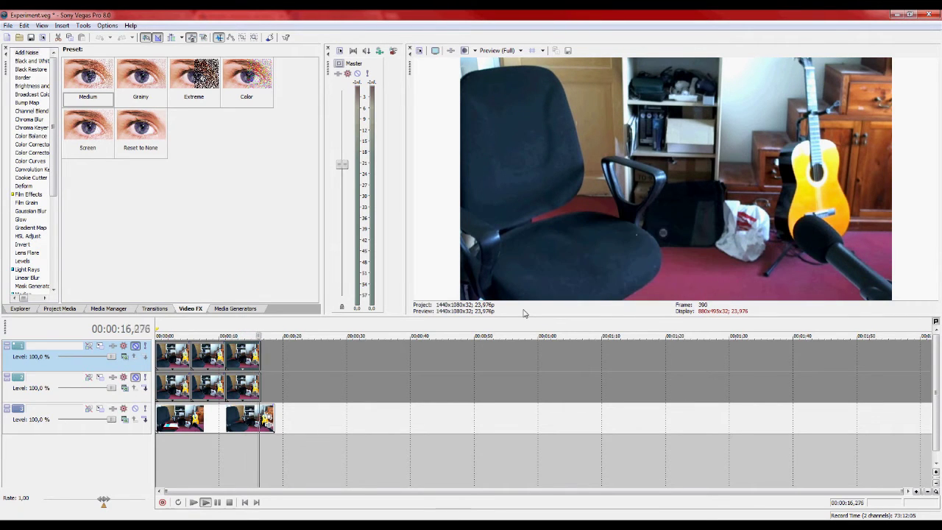
key("space")
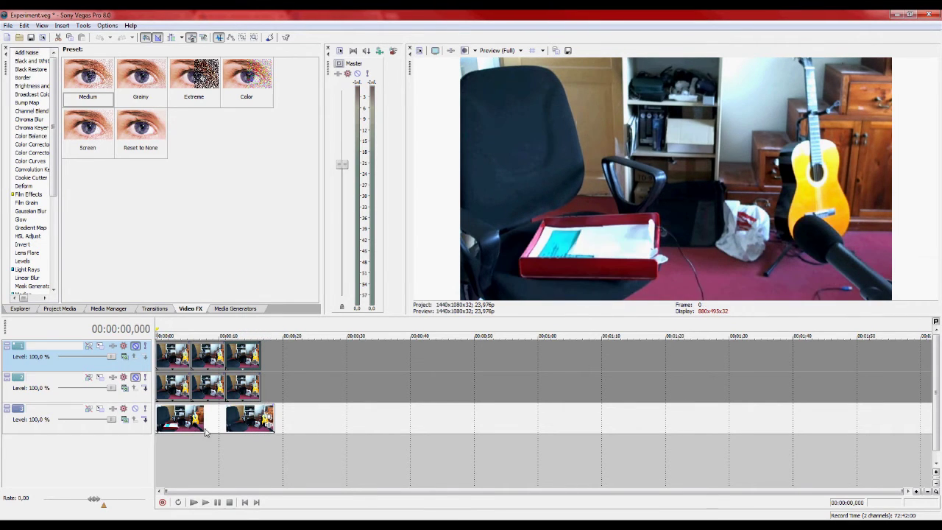
- Unmute the two upper video tracks and play the full composite from the start
left_click(135, 377)
left_click(136, 345)
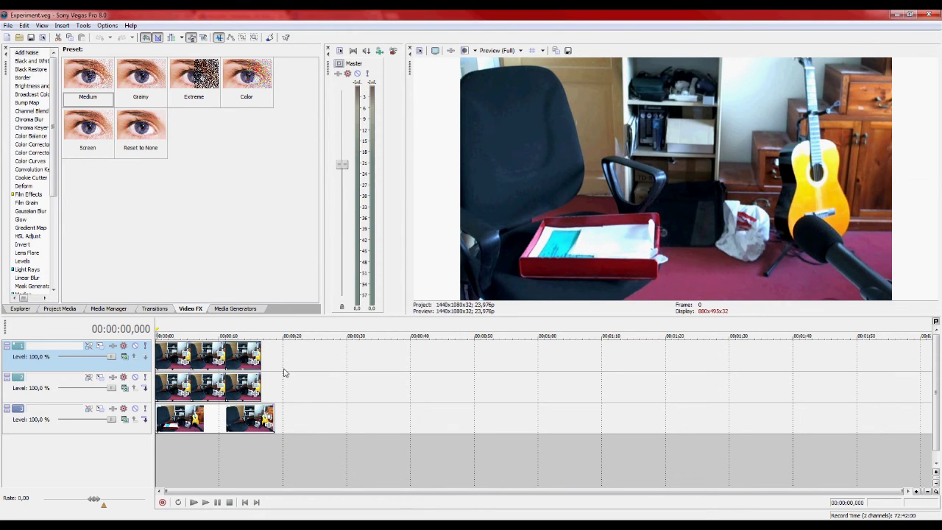
key("space")
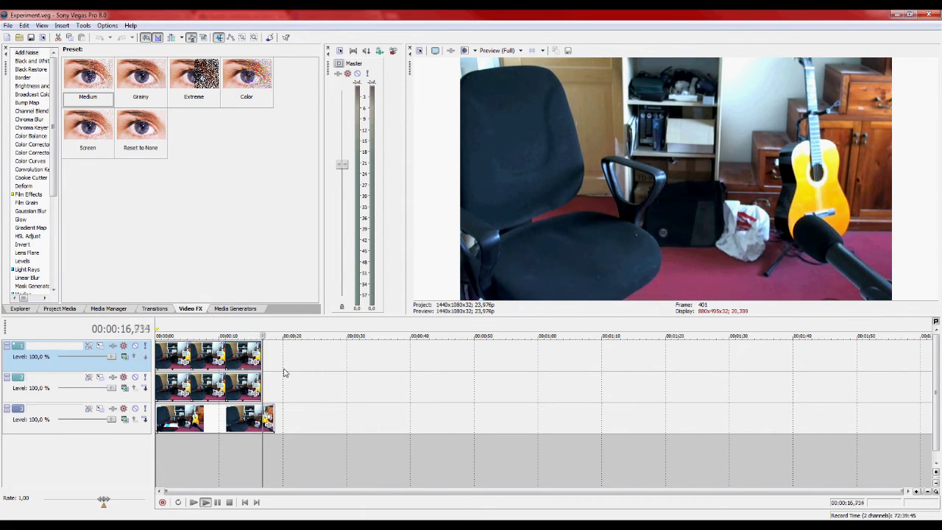
key("space")
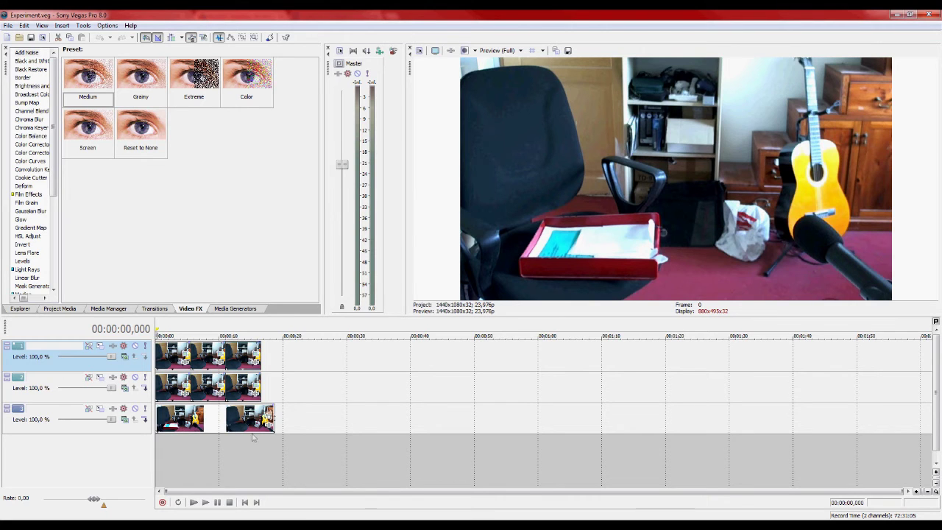
- Scrub the composite to about 7.5 seconds and return to the start of the timeline
left_click(179, 456)
left_click_drag(179, 457, 201, 458)
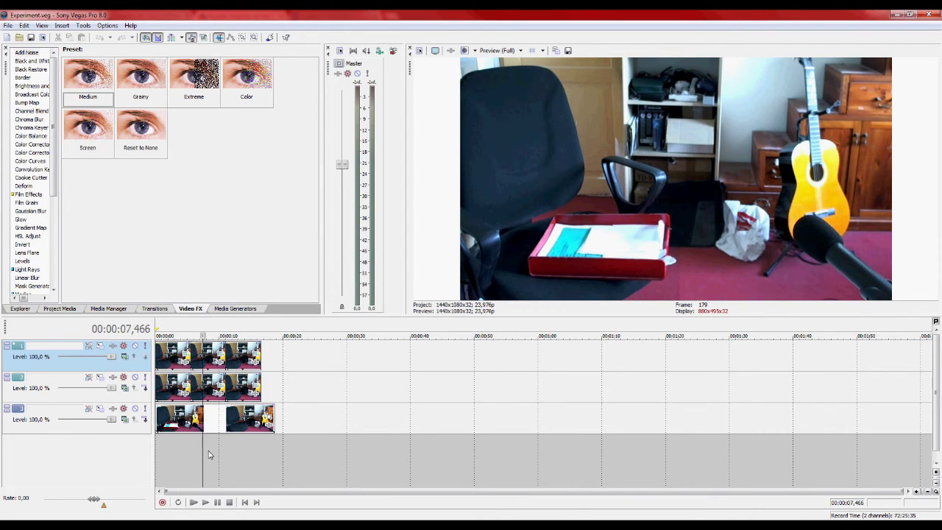
left_click(157, 449)
- Check the two upper tracks with the bottom track temporarily muted, restore it and return to the start
left_click(135, 409)
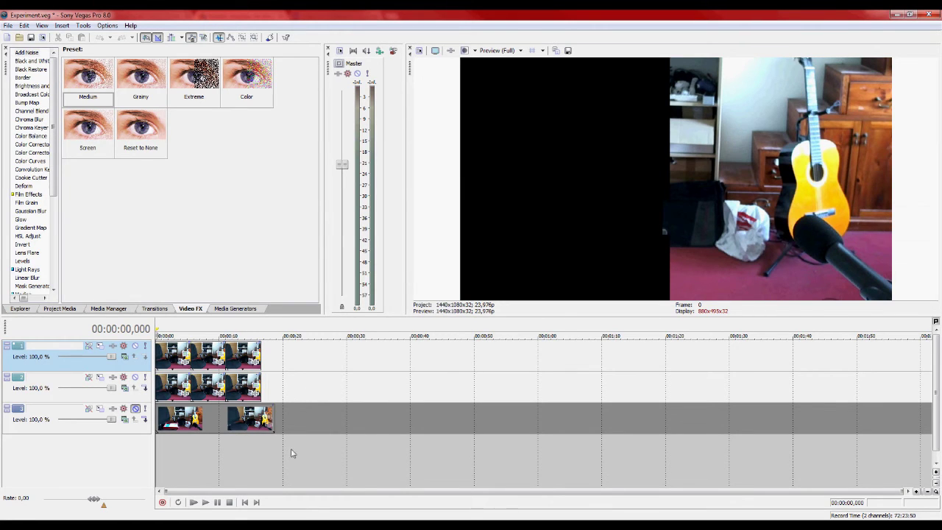
left_click_drag(269, 453, 266, 450)
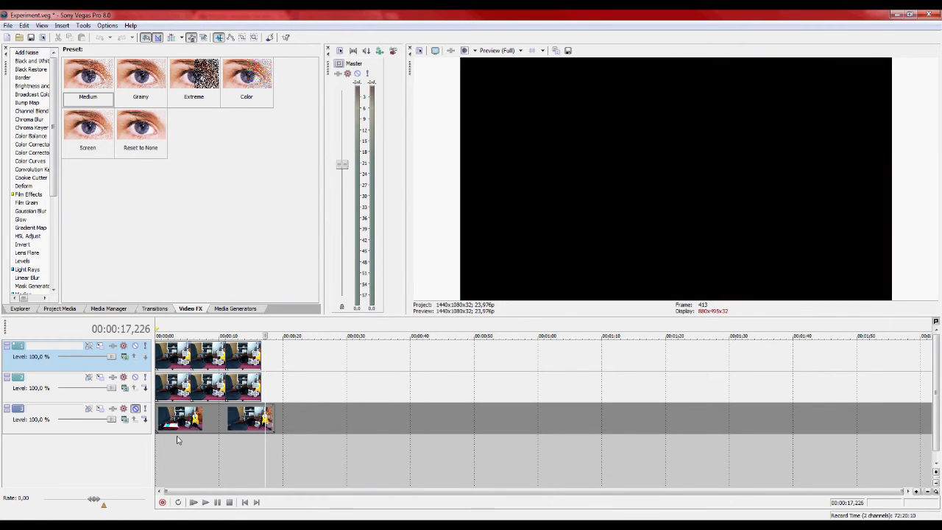
left_click(136, 409)
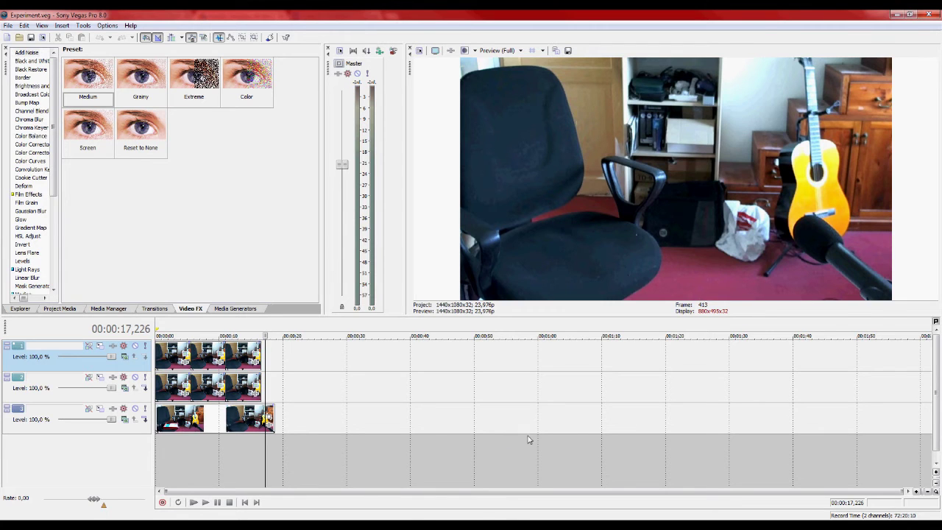
left_click(157, 449)
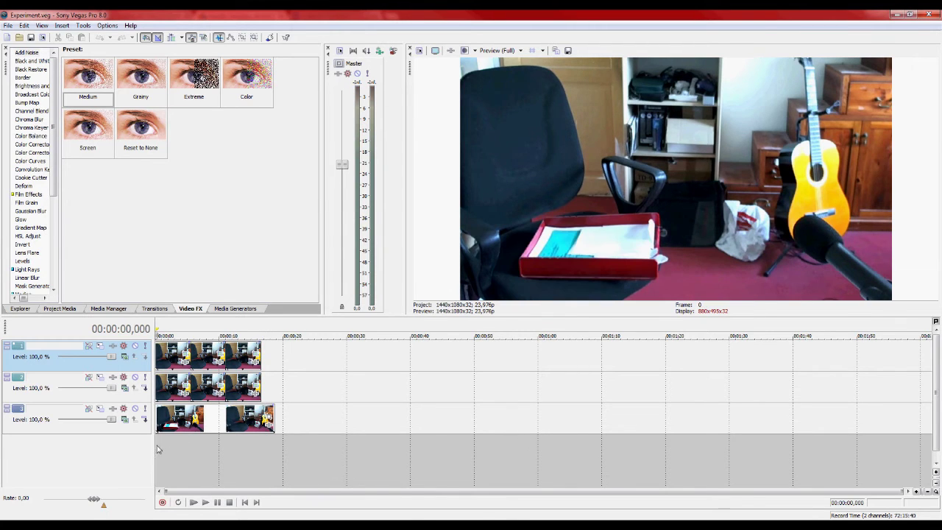
- Mute the bottom track and play the masked upper tracks, ending with the cursor at about 12.5 seconds
left_click(136, 407)
key("space")
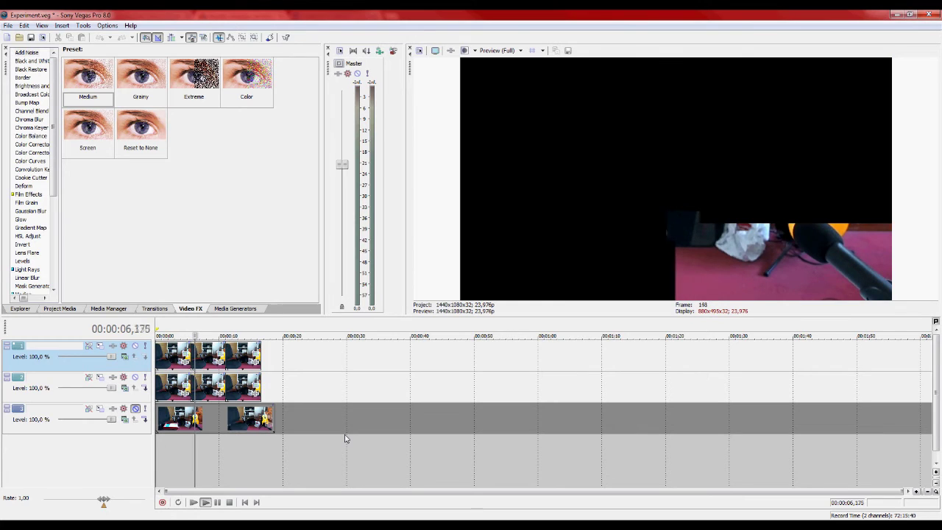
key("space")
left_click(195, 451)
key("space")
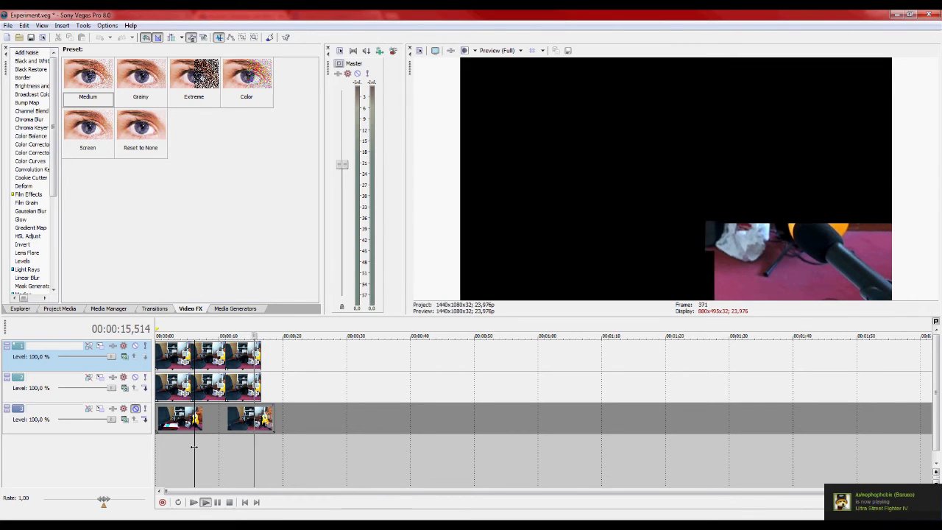
key("space")
left_click(235, 466)
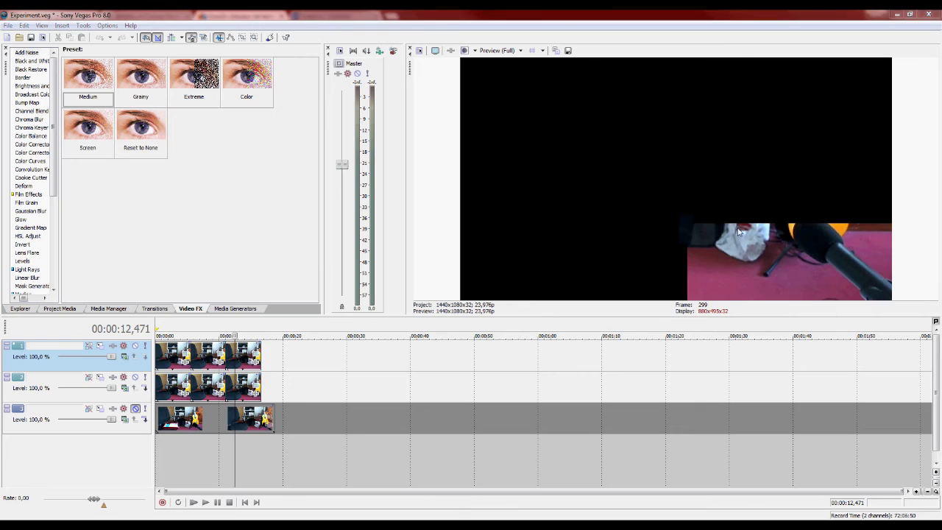
- Examine the position keyframes in the Event Pan/Crop settings of the top track's third event, and close them
left_click(269, 409)
left_click_drag(604, 47, 511, 116)
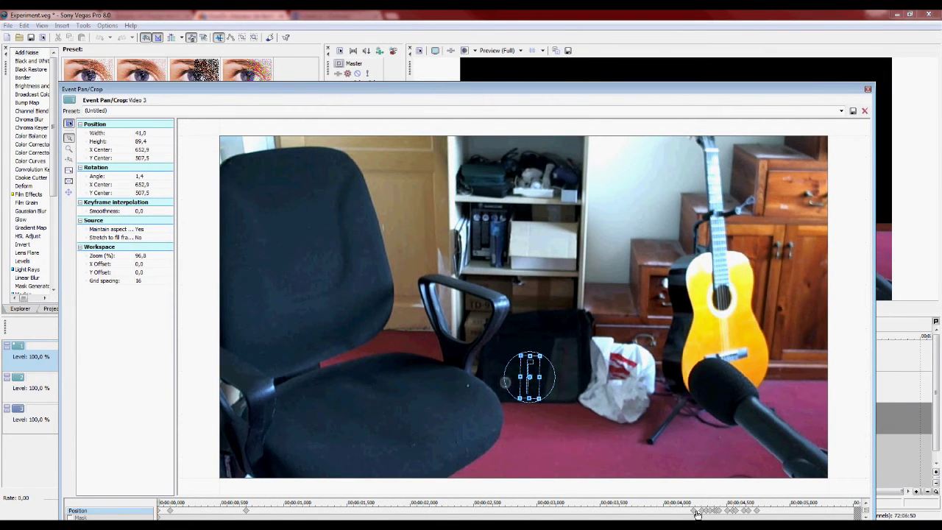
left_click_drag(696, 513, 716, 513)
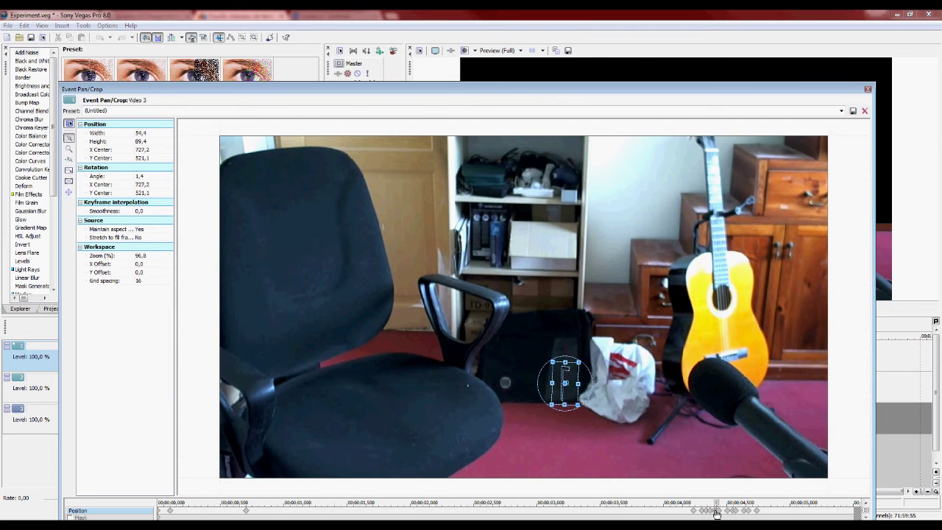
left_click(731, 513)
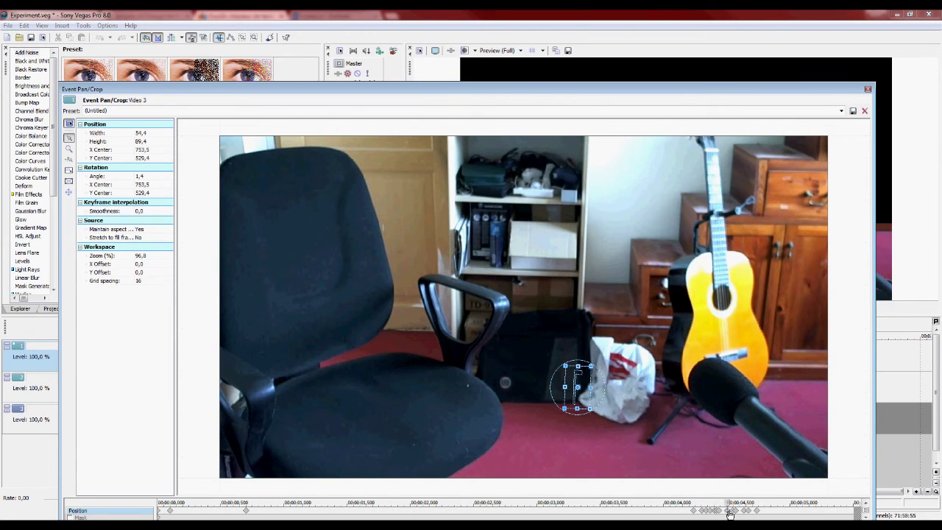
left_click(868, 89)
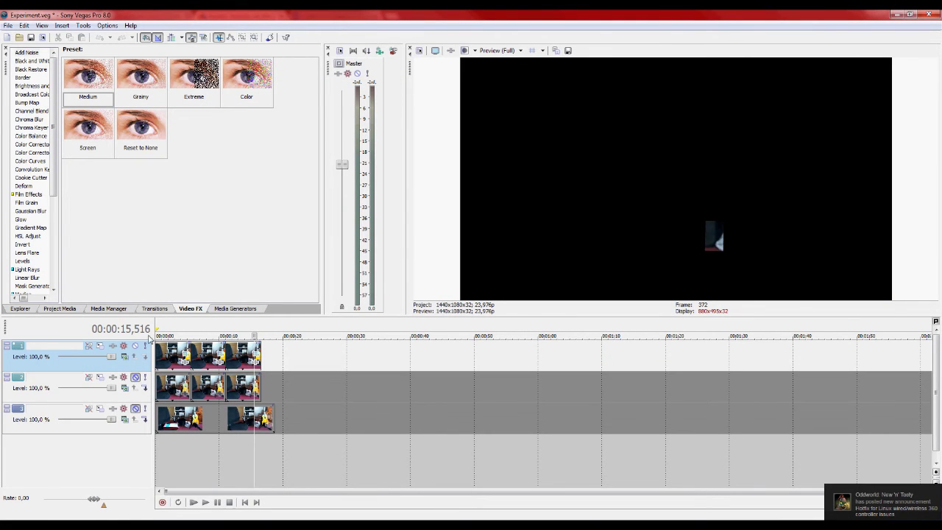
- Play the top track on its own from the start to examine the small moving cover patch
left_click(156, 462)
key("space")
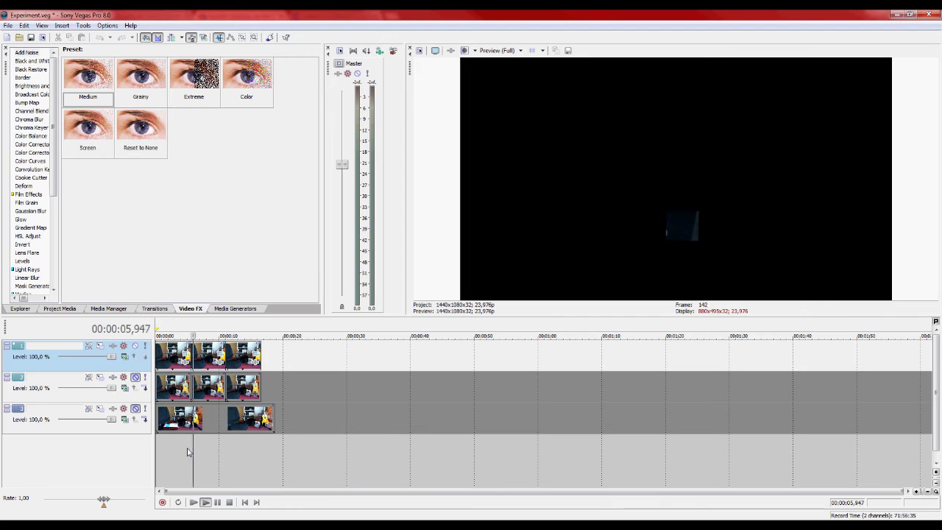
key("space")
- Mute the top track, unmute the middle track and play the middle track's mask on its own
left_click(135, 346)
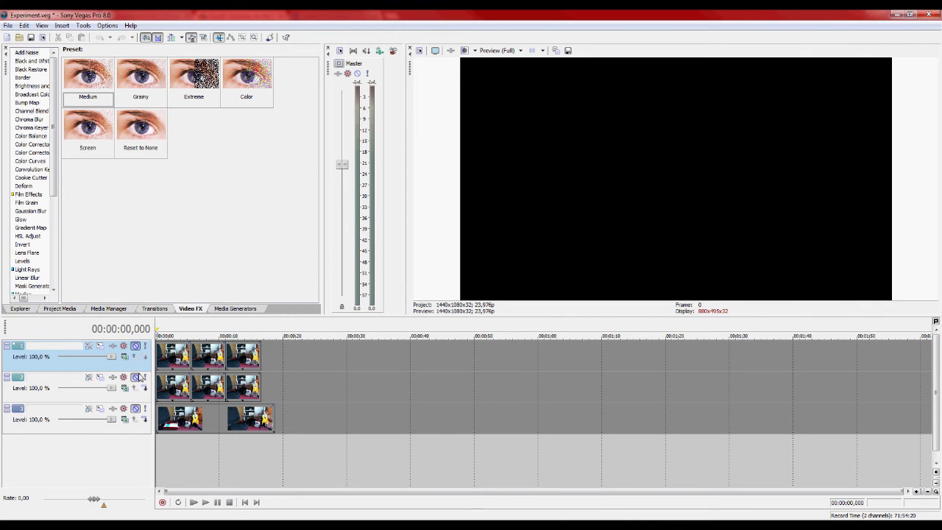
left_click(135, 377)
key("space")
left_click(215, 480)
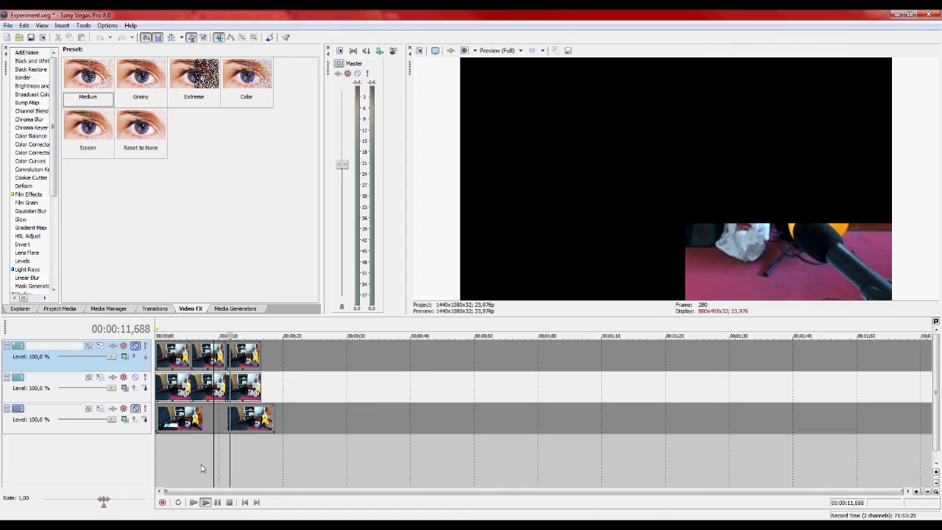
key("space")
- Unmute the bottom track and mute the two upper tracks to display only the original footage
left_click(135, 346)
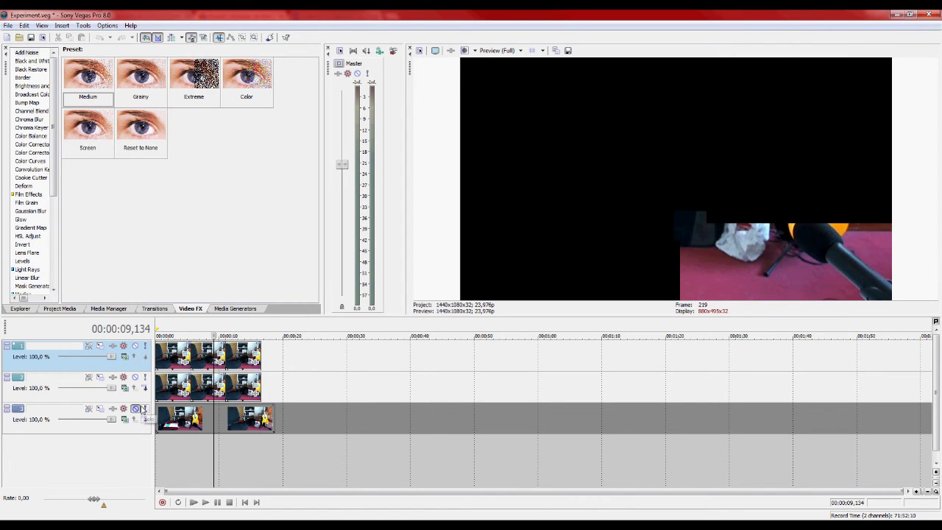
left_click(138, 399)
left_click(135, 409)
left_click(136, 345)
left_click(136, 377)
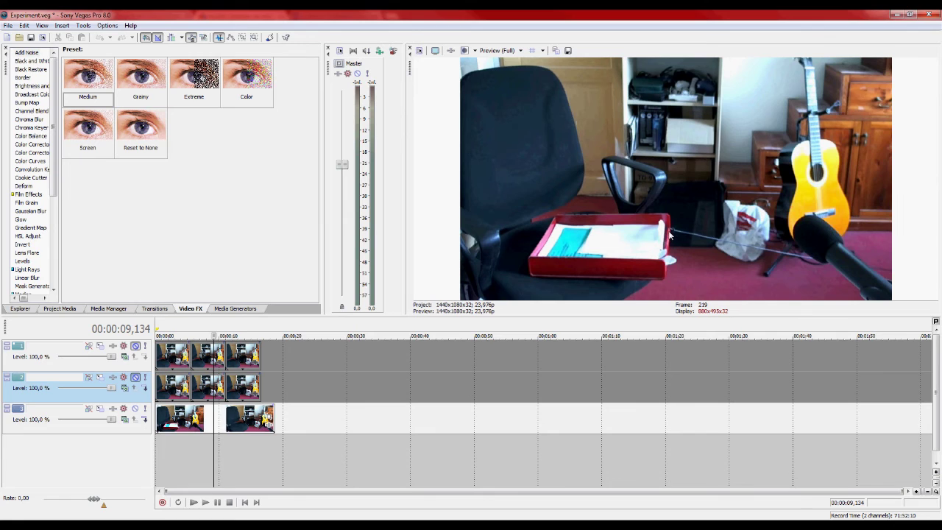
- Unmute the top track, play it over the bottom track and check the end of the footage up to about 18.7 seconds
left_click(136, 347)
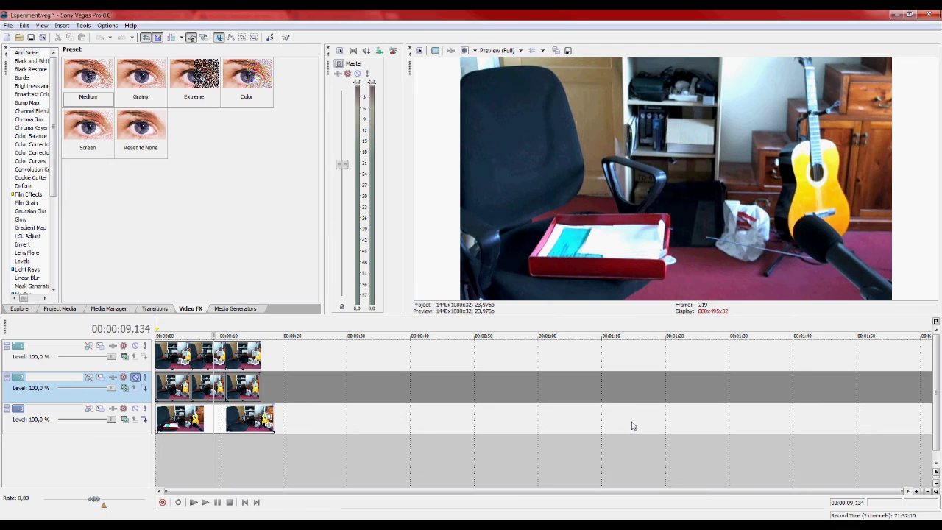
key("space")
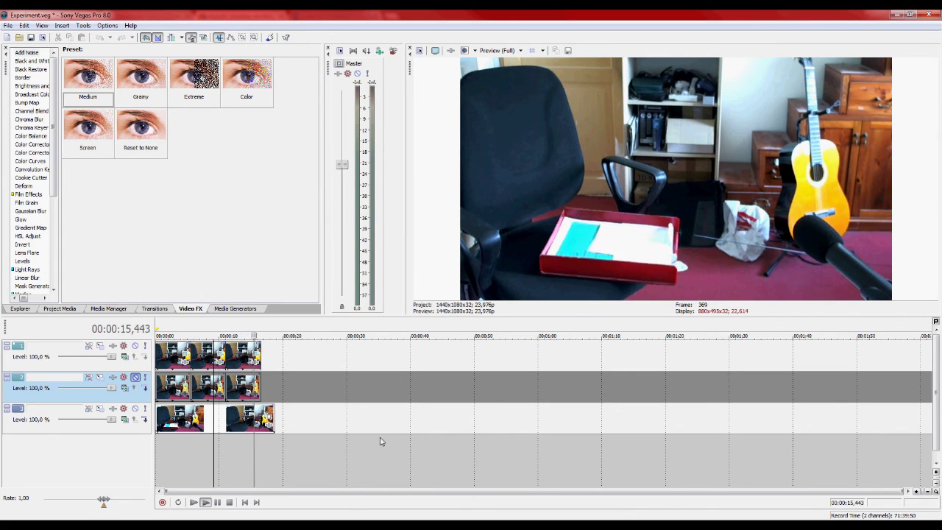
left_click(257, 459)
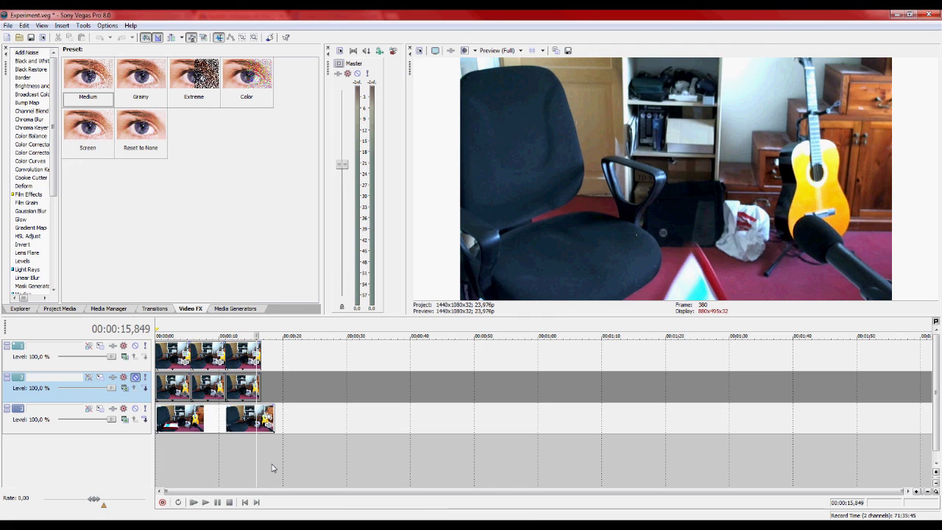
left_click(274, 466)
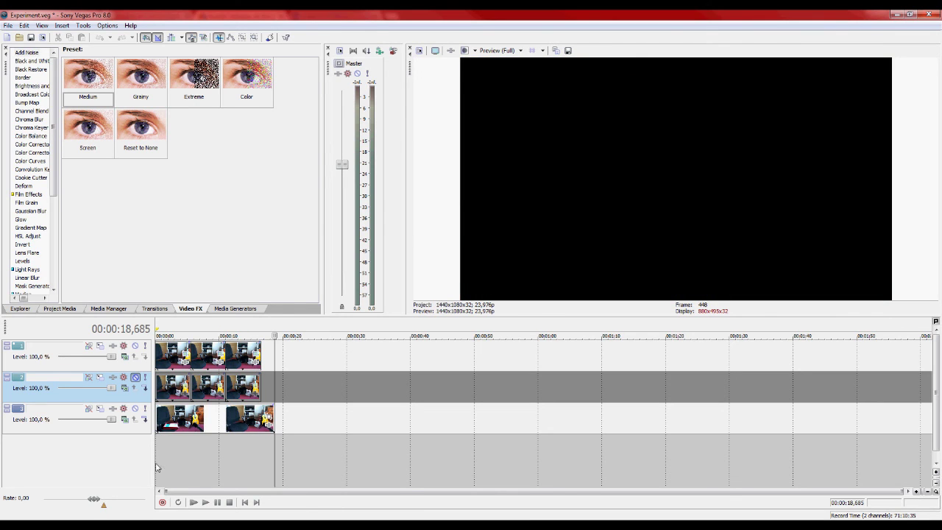
- Scrub the opening ten seconds of the timeline, with the middle track unmuted to compare the covered string
left_click(156, 467)
left_click_drag(165, 462, 209, 472)
left_click(158, 469)
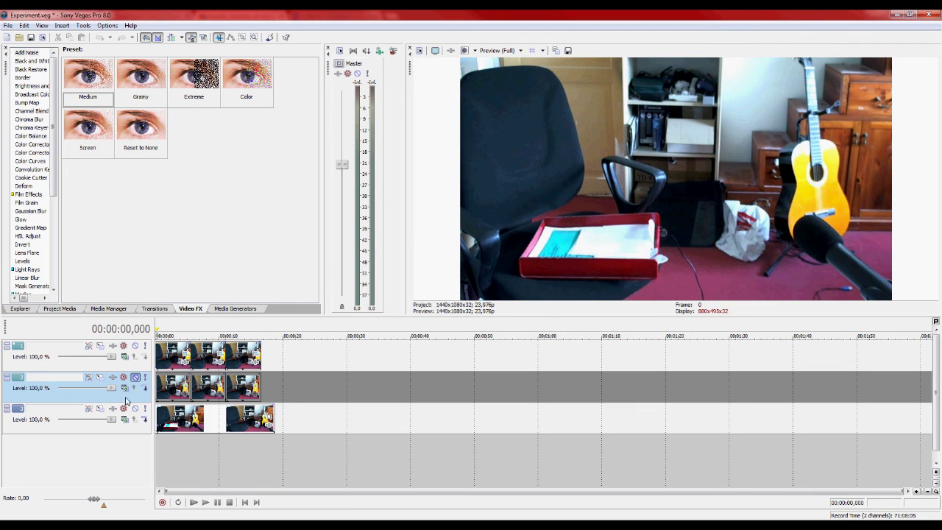
left_click_drag(200, 470, 191, 467)
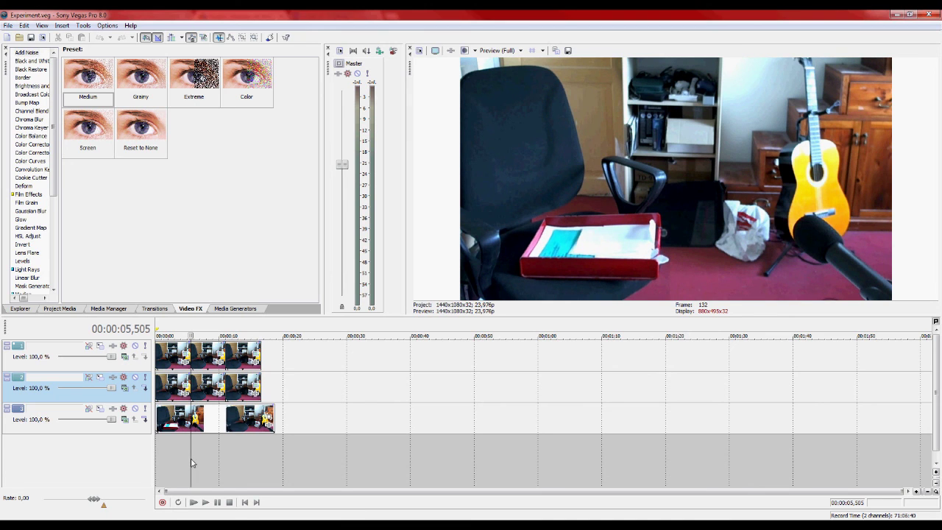
left_click(218, 442)
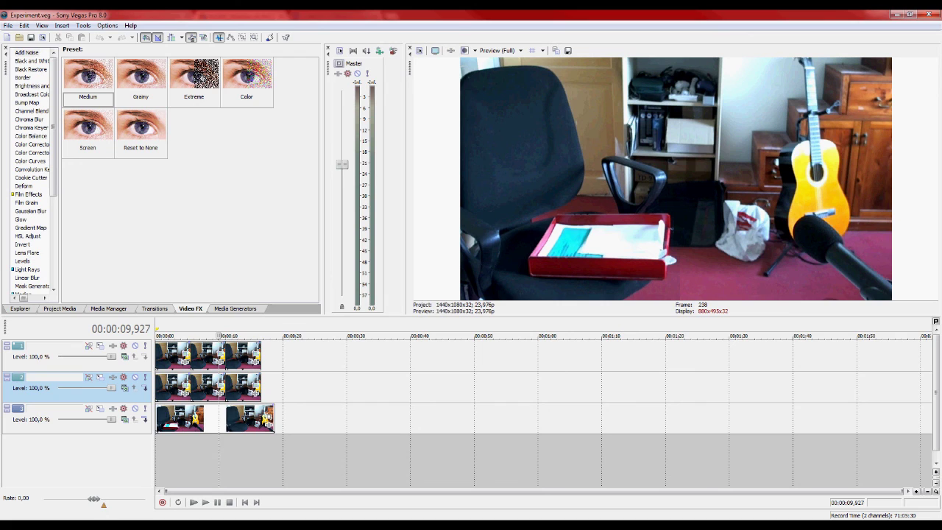